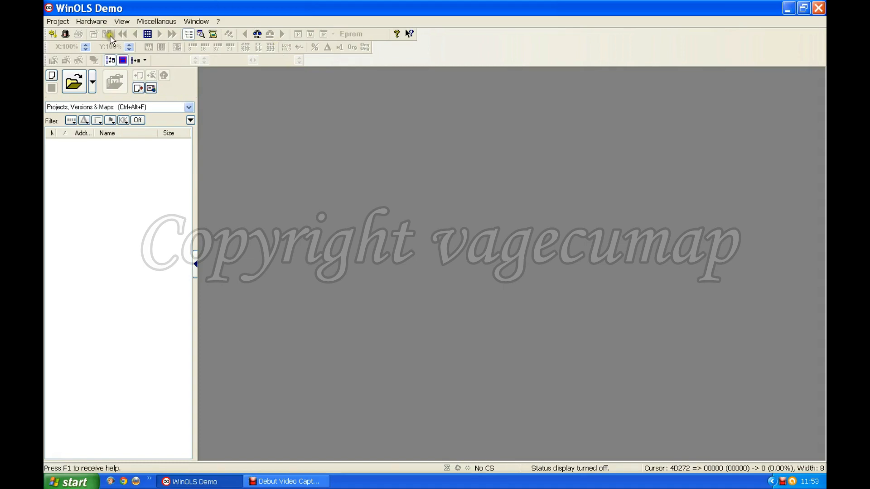
Create a new project and import the original VW-130 Passat file from My Documents as its data source
click(62, 22)
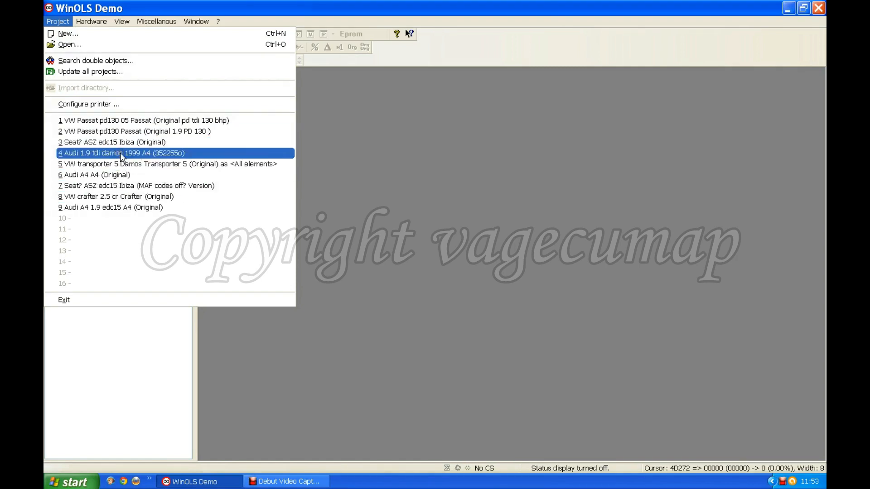
click(67, 35)
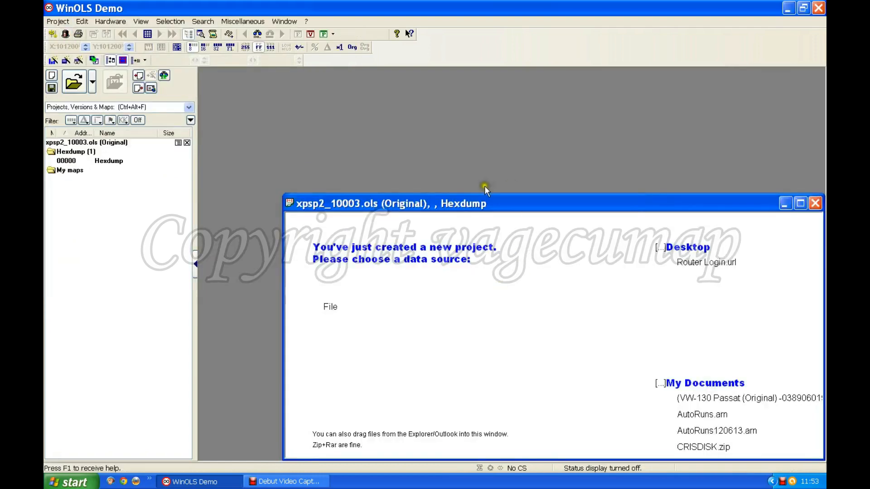
drag(596, 206, 543, 129)
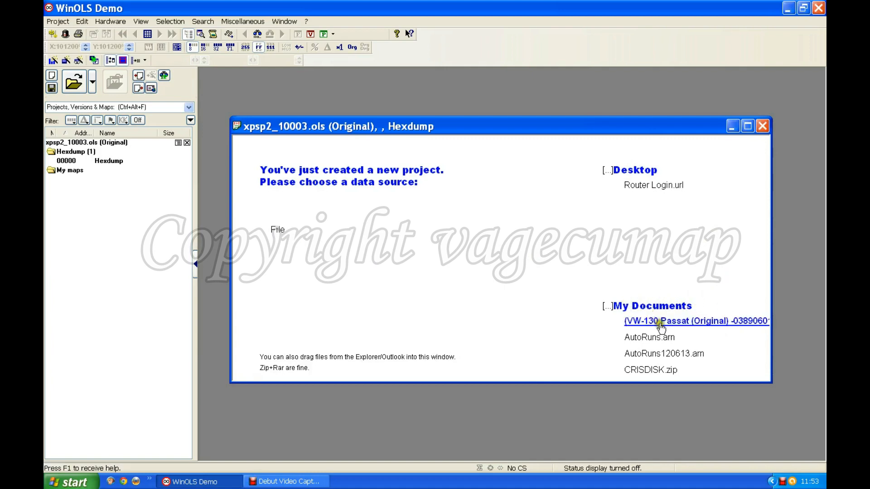
click(687, 322)
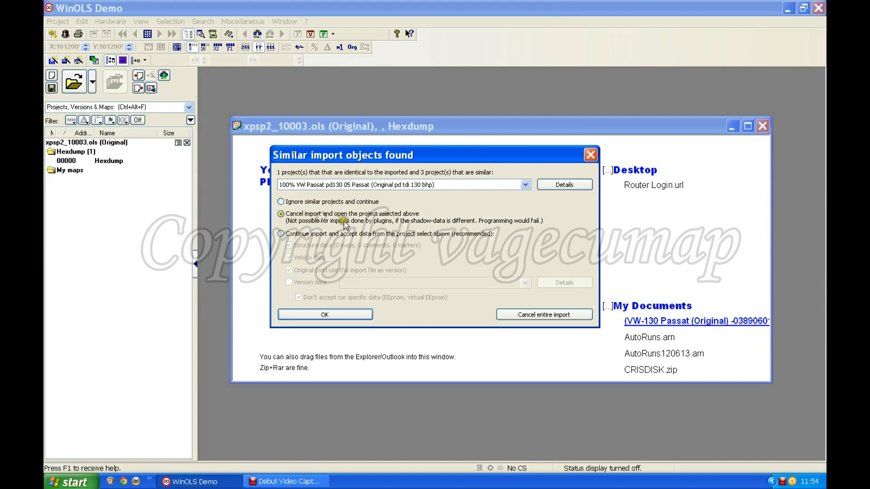
Ignore the similar projects to continue the import, and accept the Checksums dialog without searching for checksums
click(280, 202)
click(324, 315)
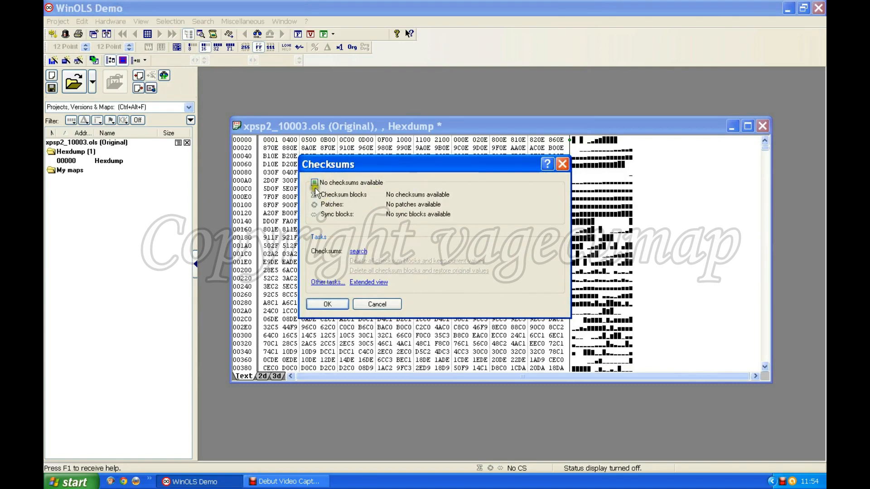
click(347, 230)
click(330, 304)
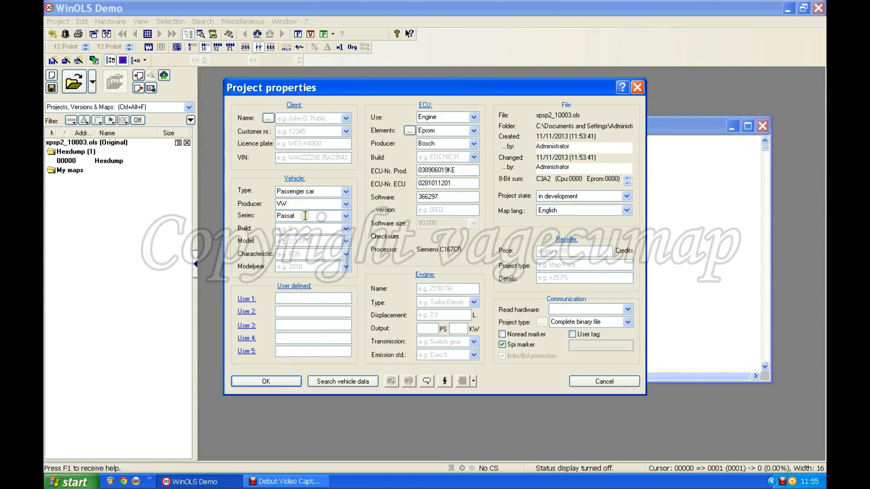
Set the vehicle build to B5 and the model to 1.9 TDI PD in the project properties
click(346, 228)
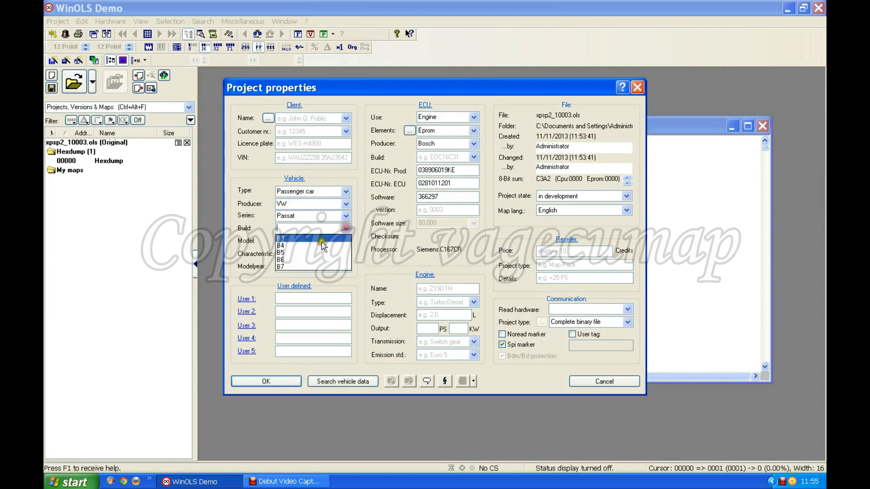
click(288, 253)
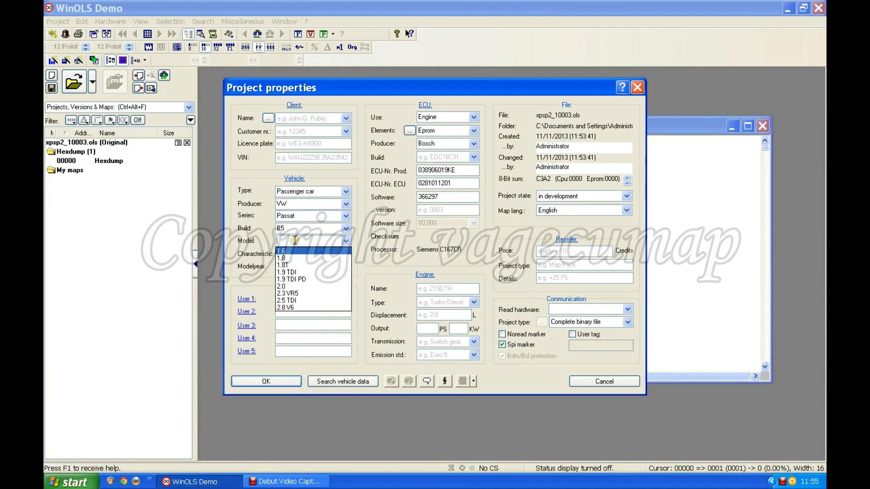
click(313, 279)
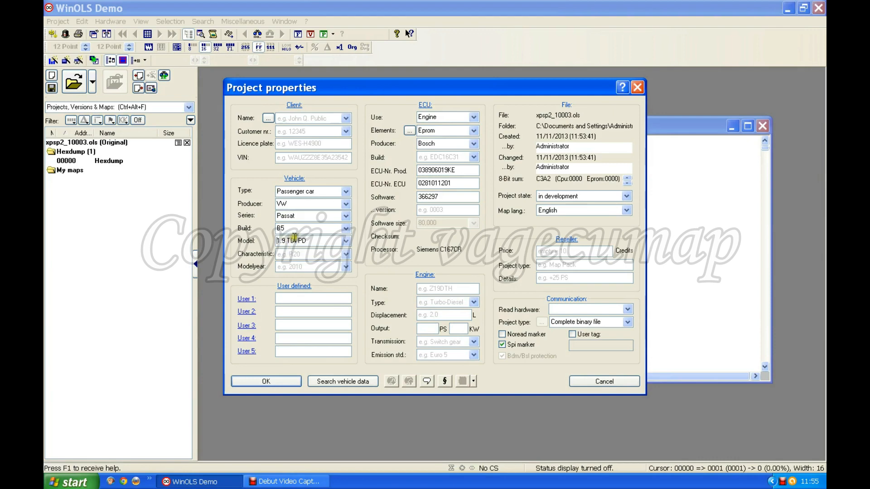
Set the engine output to 130 PS in the project properties
click(446, 314)
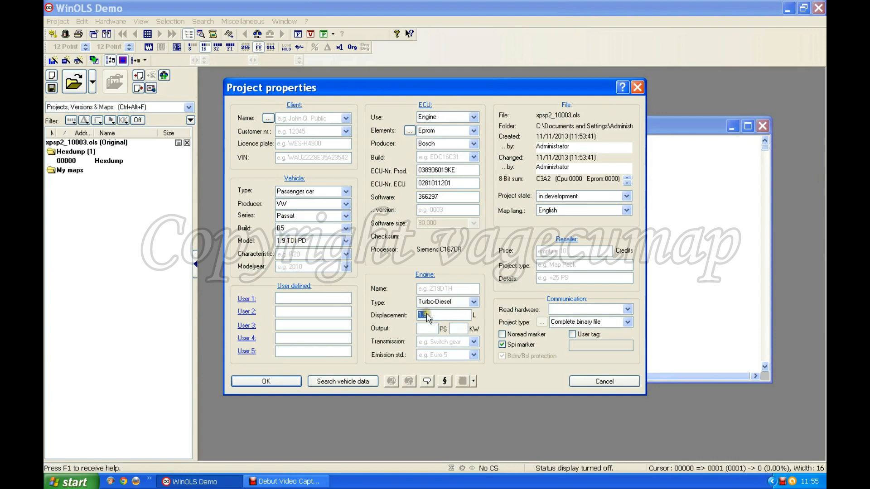
click(422, 328)
text(130)
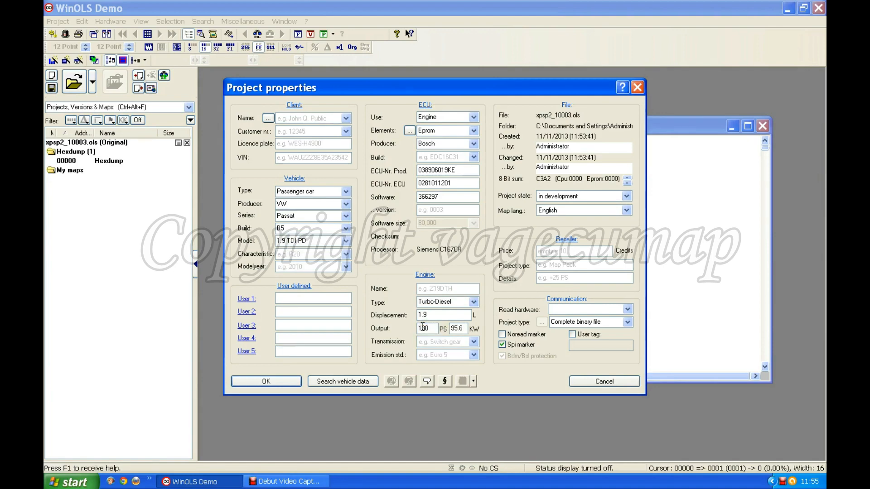
click(507, 378)
Set the ECU build to EDC15 and accept the project properties
click(472, 158)
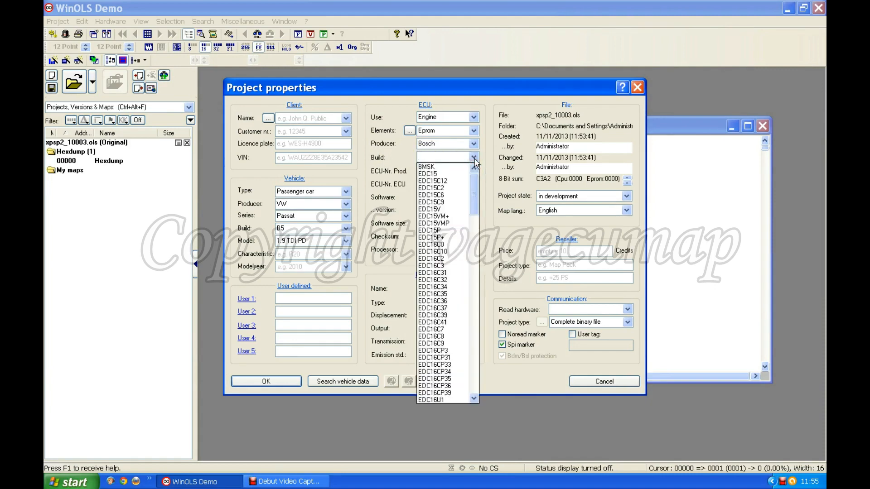
click(432, 174)
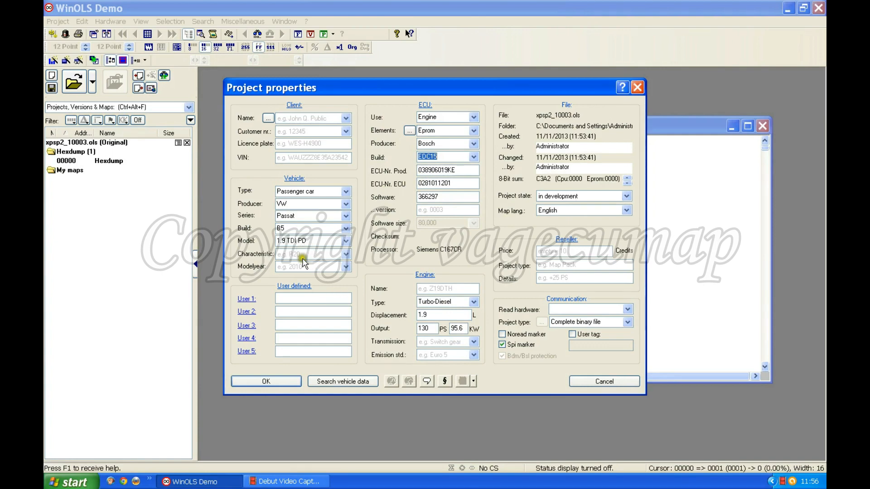
click(271, 382)
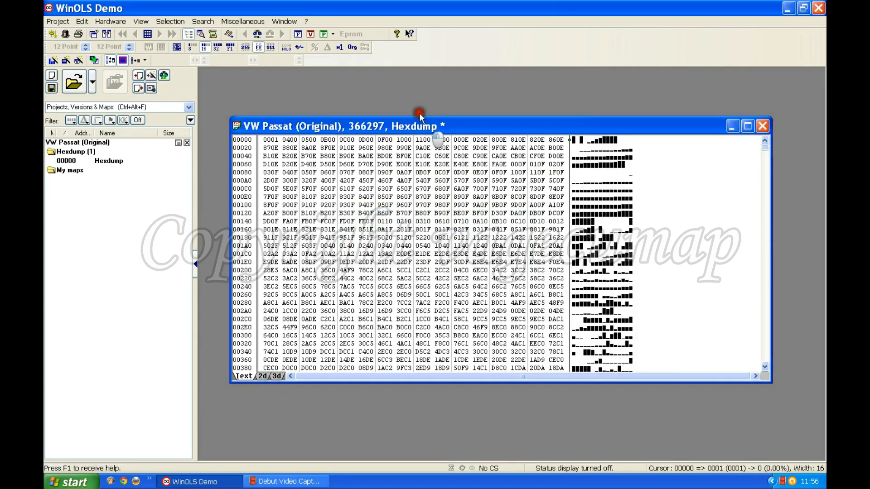
Reposition the hexdump window and compare its 8-bit and 16-bit values in decimal and hexadecimal, leaving it in 16-bit decimal
drag(419, 113, 402, 82)
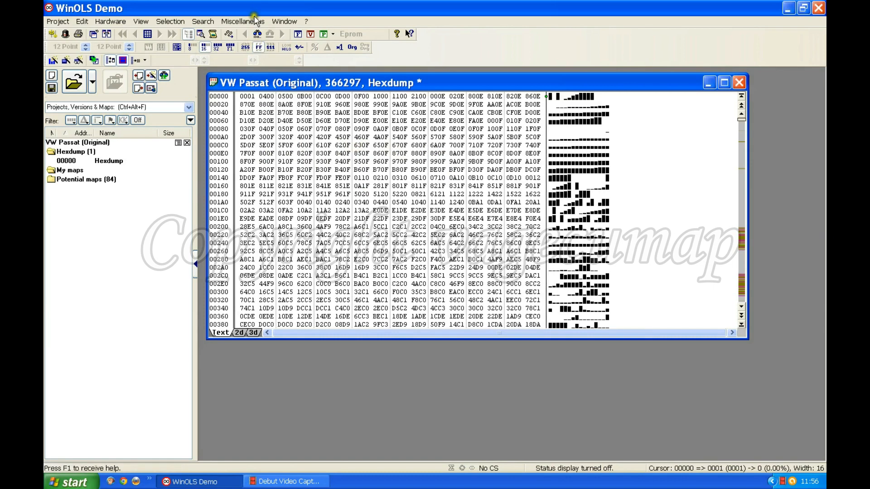
click(244, 47)
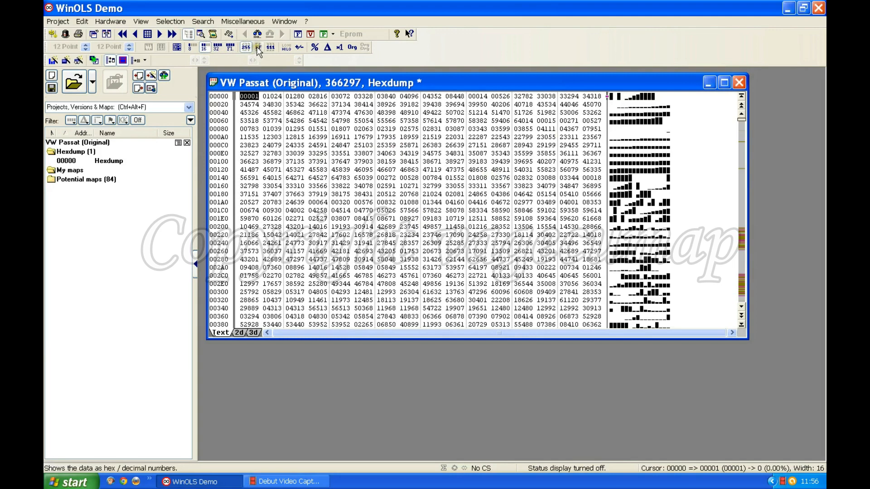
click(190, 47)
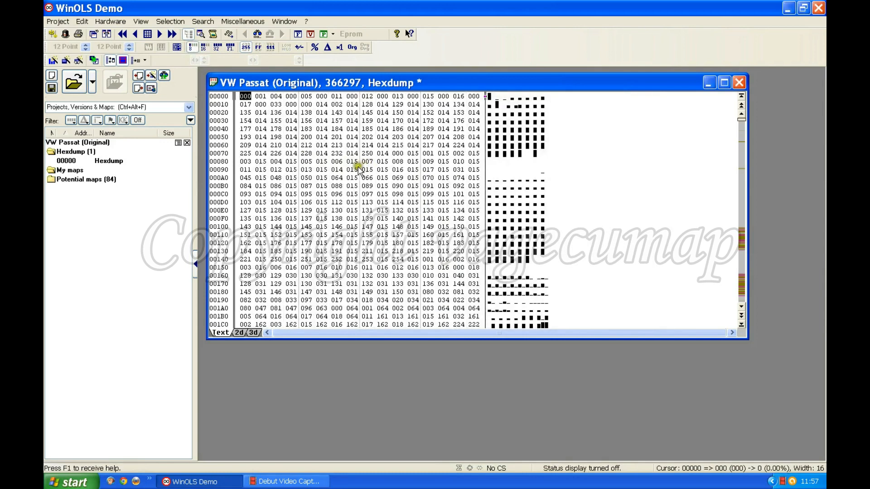
click(258, 46)
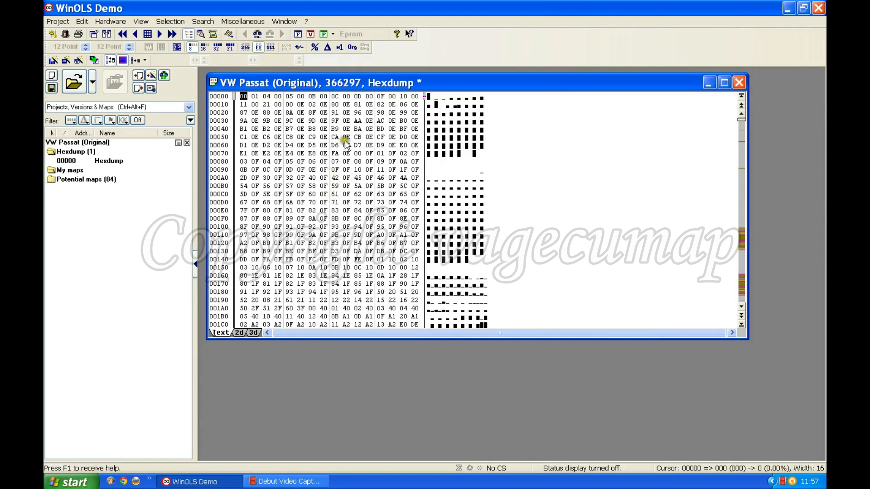
click(203, 47)
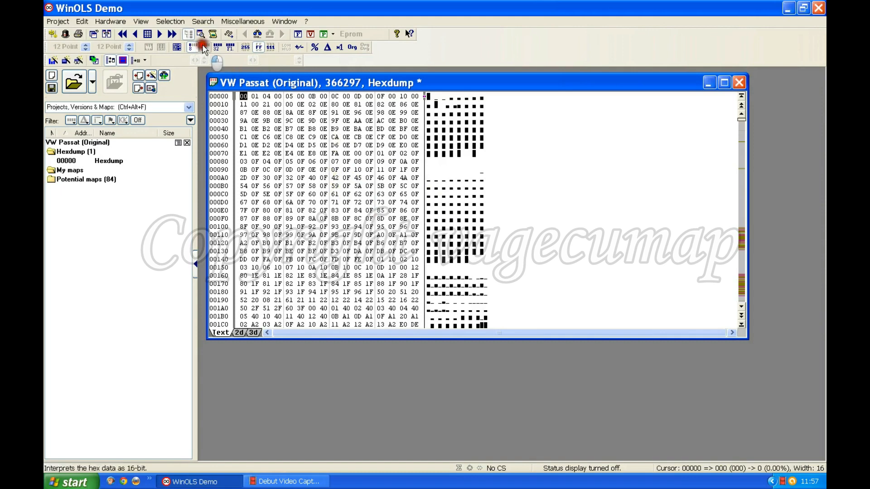
click(245, 47)
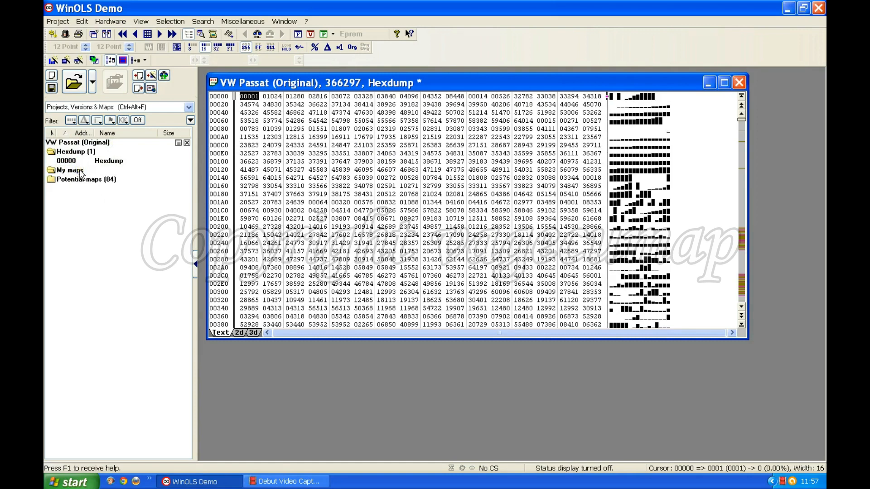
View the hexdump as a 2D graph and as a 3D surface, looking through the 3D data near the file's start
click(94, 179)
click(239, 333)
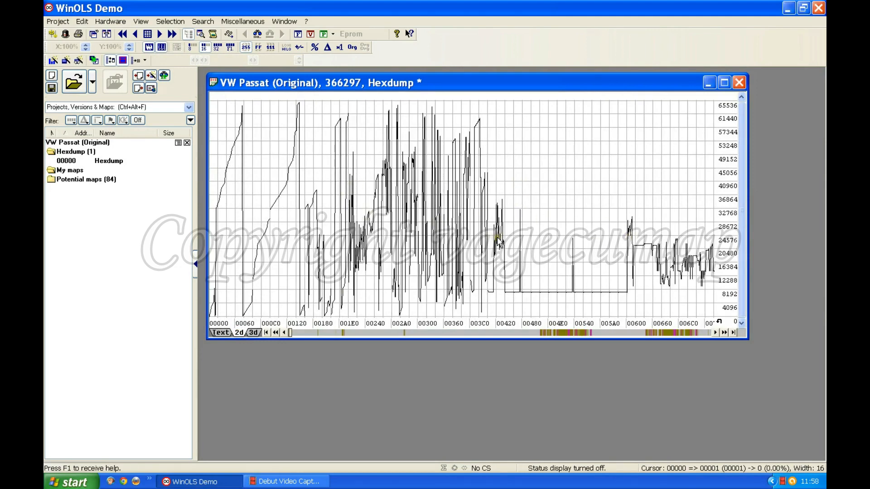
click(251, 332)
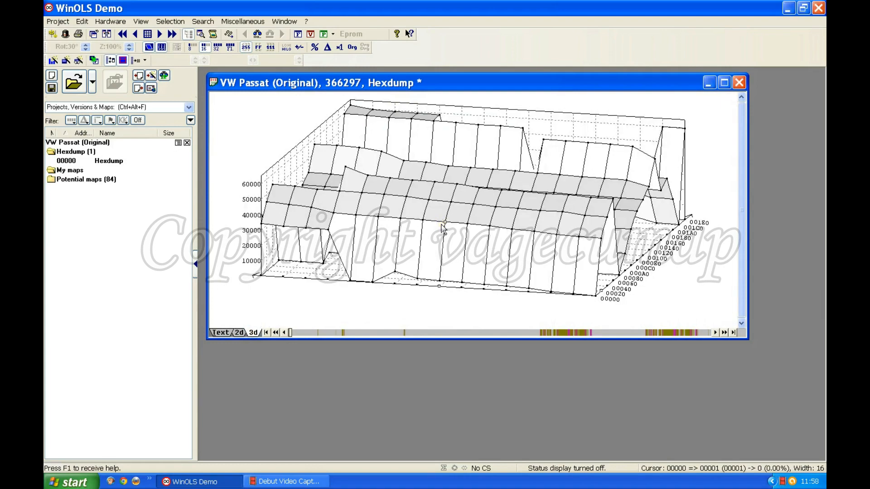
scroll(449, 215, down, 6)
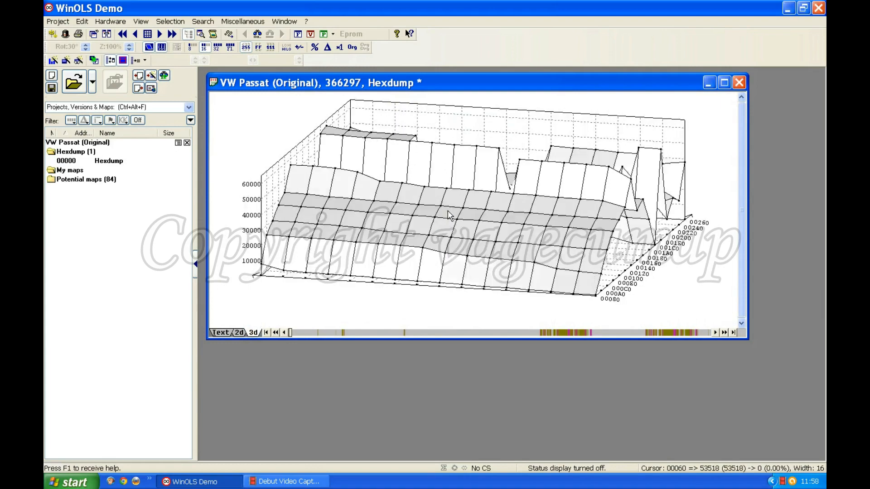
scroll(446, 213, down, 4)
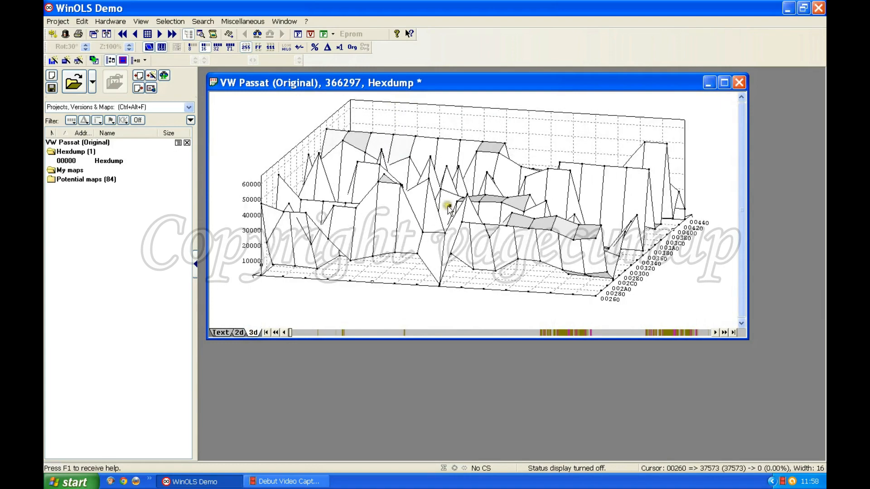
scroll(450, 210, up, 7)
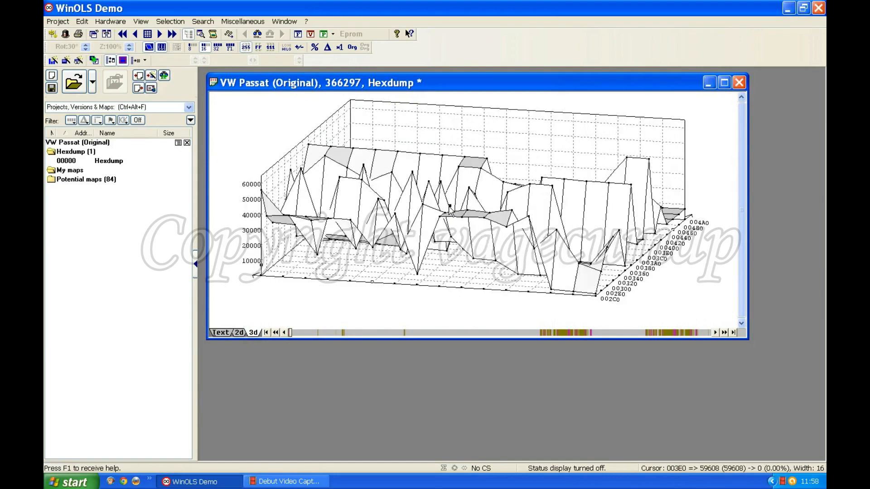
scroll(450, 211, up, 1)
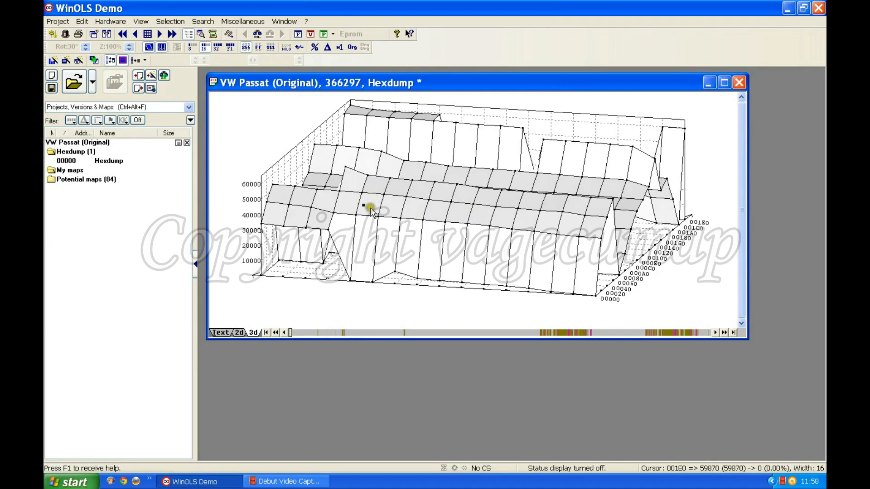
Return the hexdump to the 2D graph and make its window slightly narrower and shorter
click(243, 331)
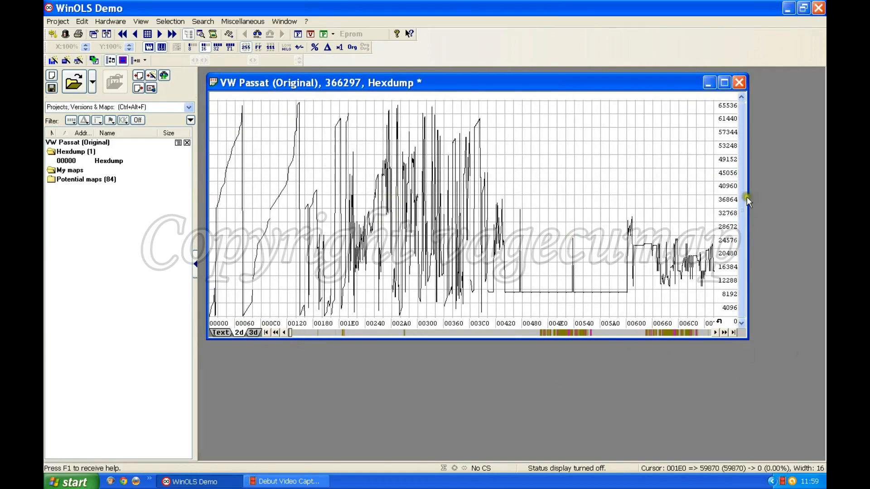
mouse_move(747, 193)
mouse_down()
mouse_move(818, 194)
mouse_move(740, 193)
mouse_up()
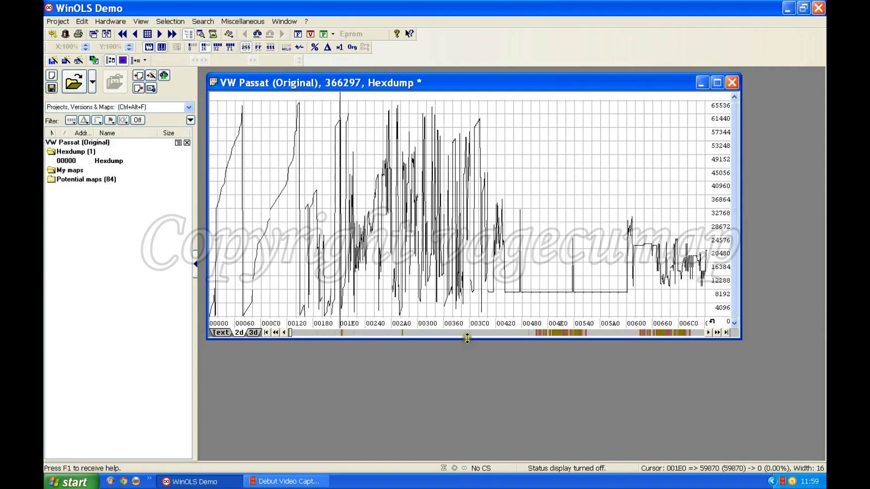
mouse_move(467, 341)
mouse_down()
mouse_move(467, 364)
mouse_move(466, 325)
mouse_up()
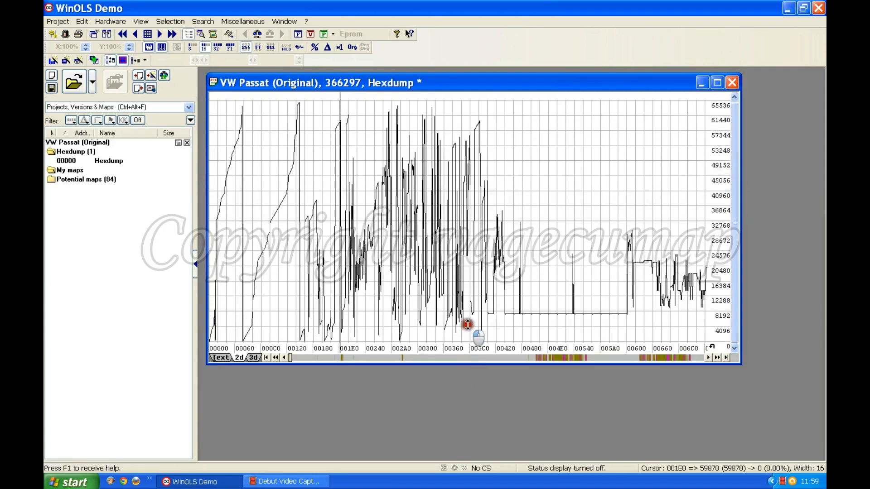
Try minimizing and maximizing the hexdump window, and restore it to its floating size
click(701, 83)
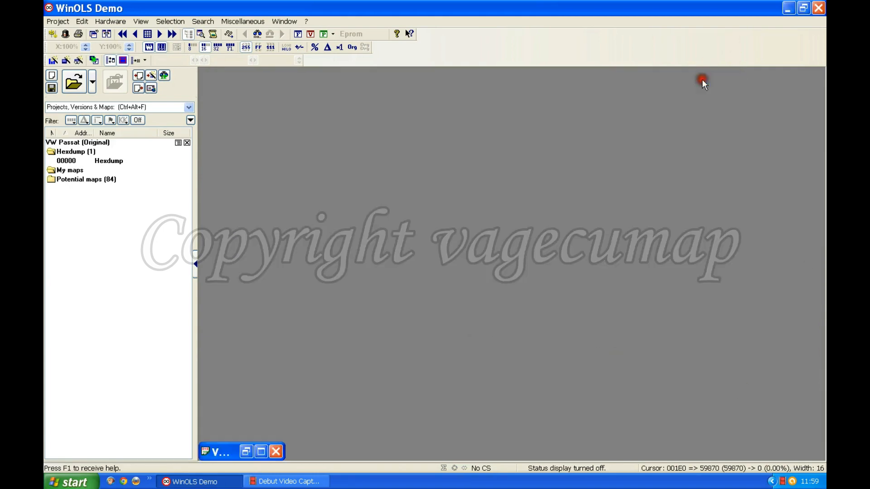
click(261, 451)
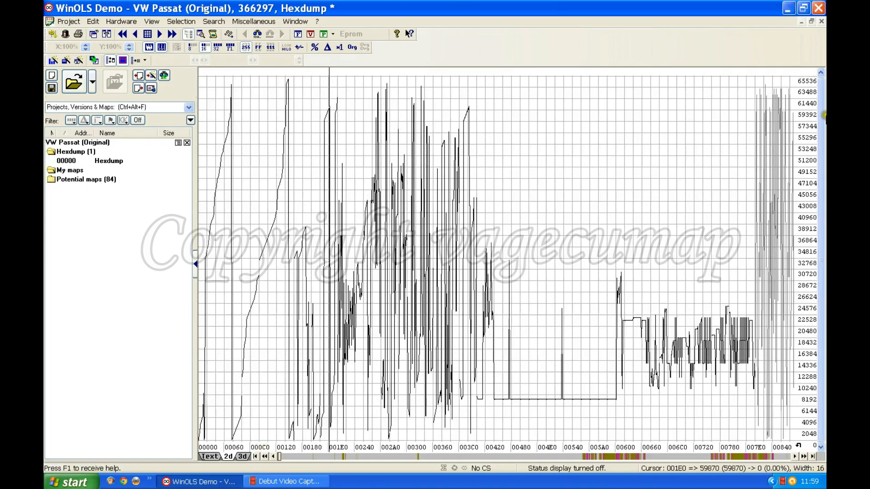
click(812, 21)
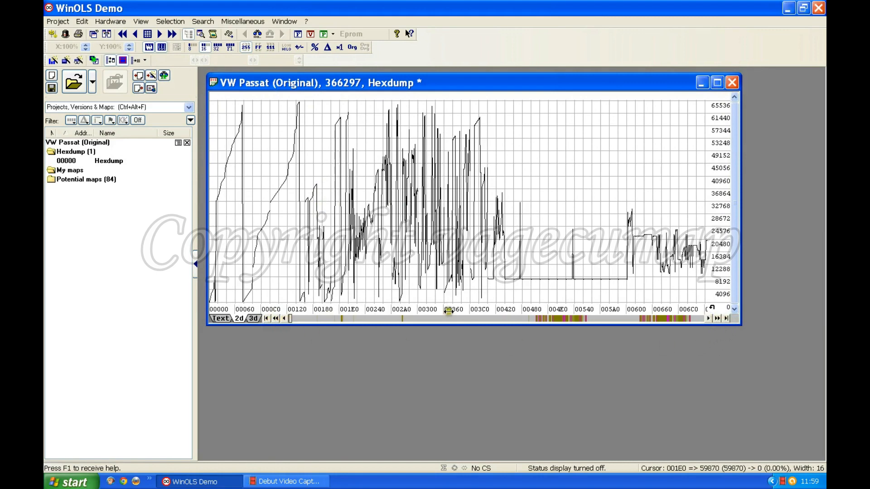
Examine the hexdump's 2D graph around the middle of the file, paging forward and back between about addresses 30000 and 32A00
click(290, 317)
mouse_move(291, 317)
mouse_down()
mouse_move(464, 319)
mouse_move(433, 320)
mouse_move(447, 320)
mouse_up()
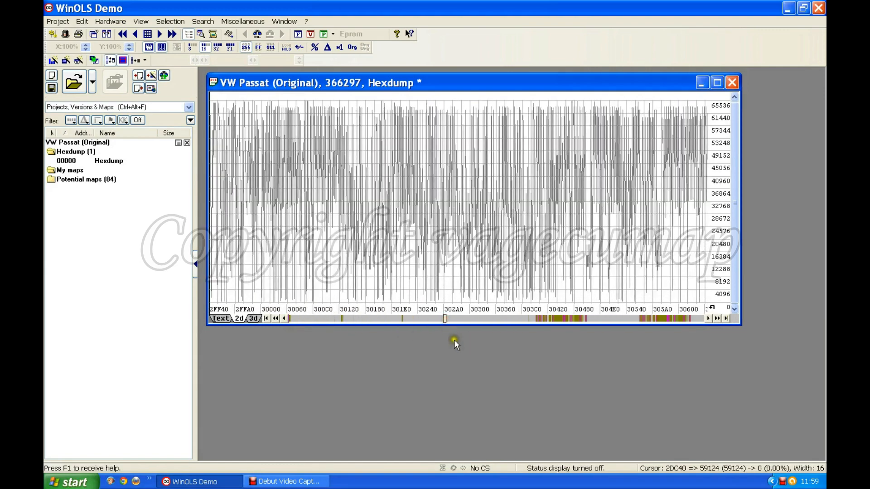
click(457, 316)
click(457, 316)
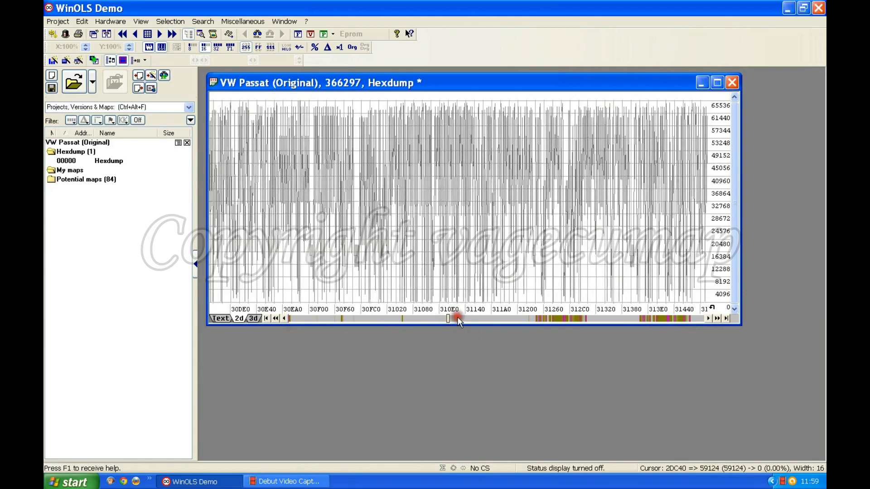
click(458, 316)
click(461, 319)
click(463, 319)
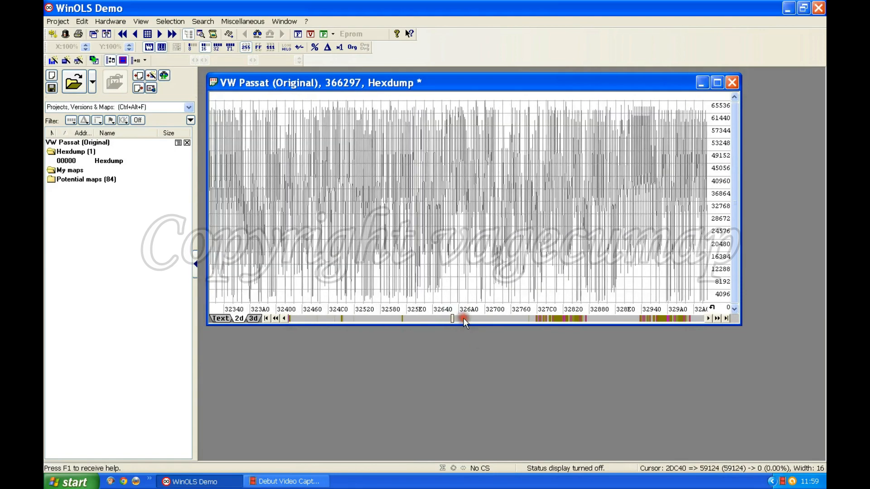
click(460, 319)
click(436, 318)
click(436, 318)
click(435, 318)
click(434, 318)
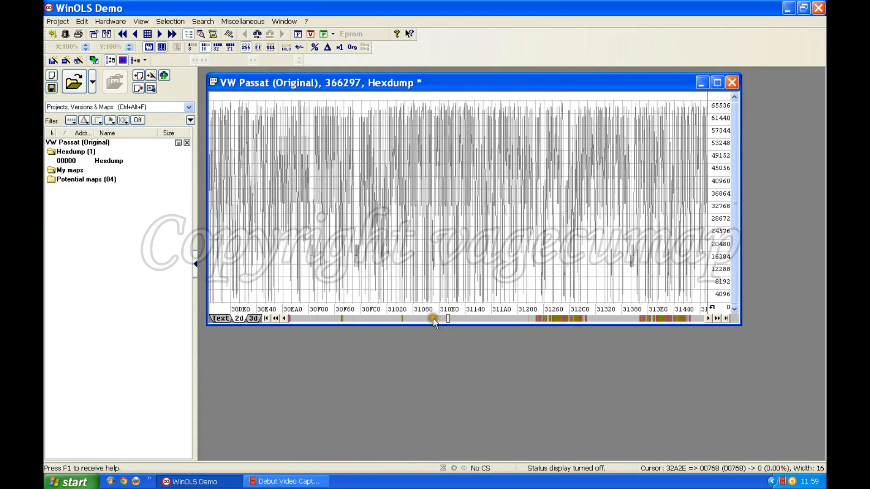
Shift the 2D graph back toward lower addresses, in small increments and with one larger jump
click(285, 319)
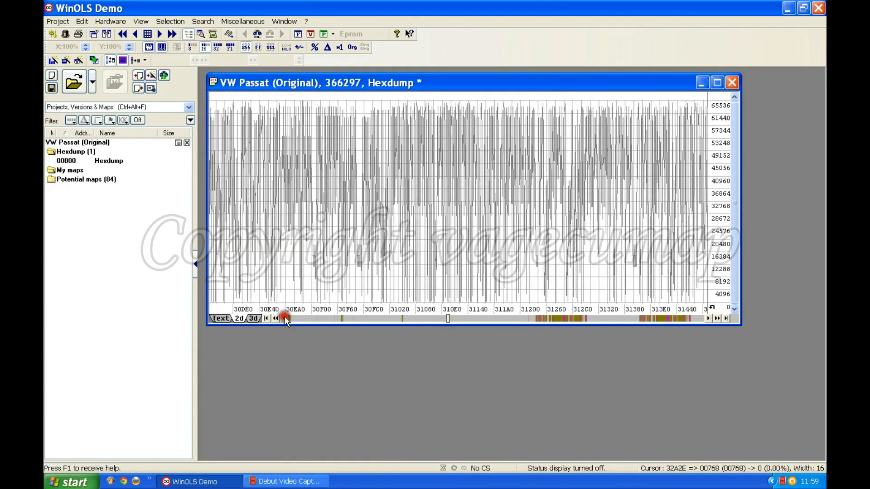
click(285, 318)
click(285, 319)
click(285, 318)
click(285, 318)
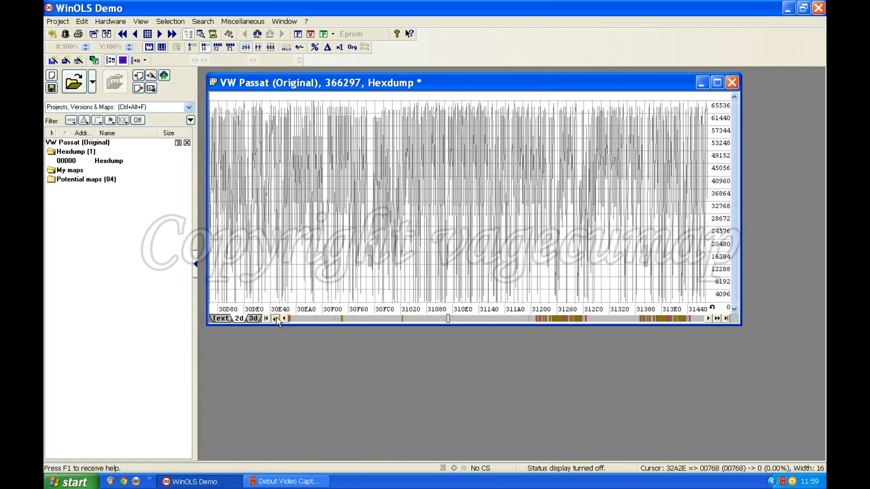
click(278, 319)
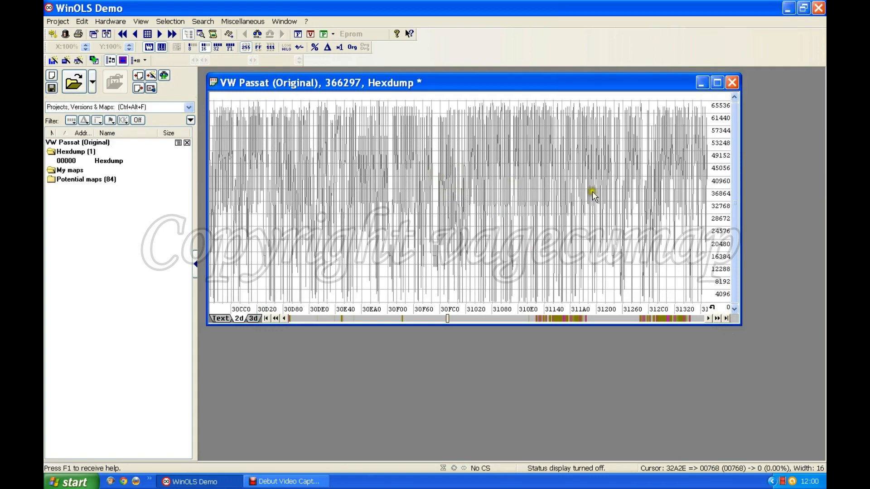
View the 2D graph at the file's start and at its end, and return to the middle around address 40000
click(266, 319)
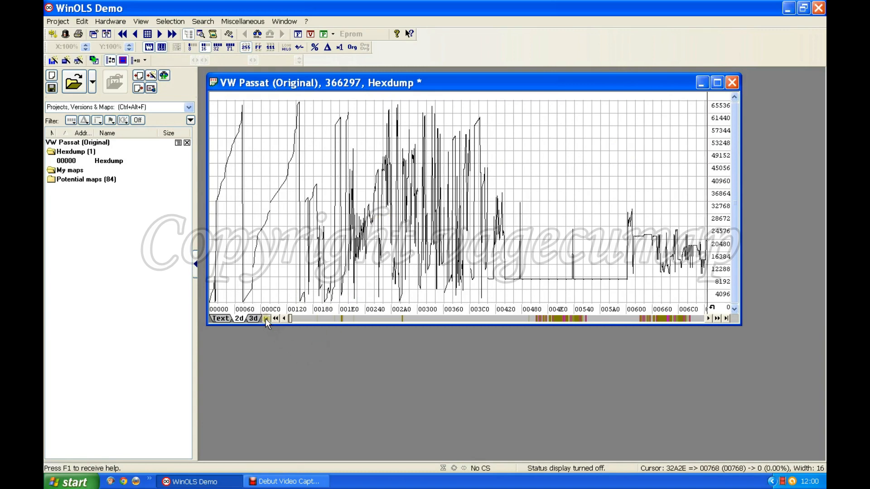
click(726, 318)
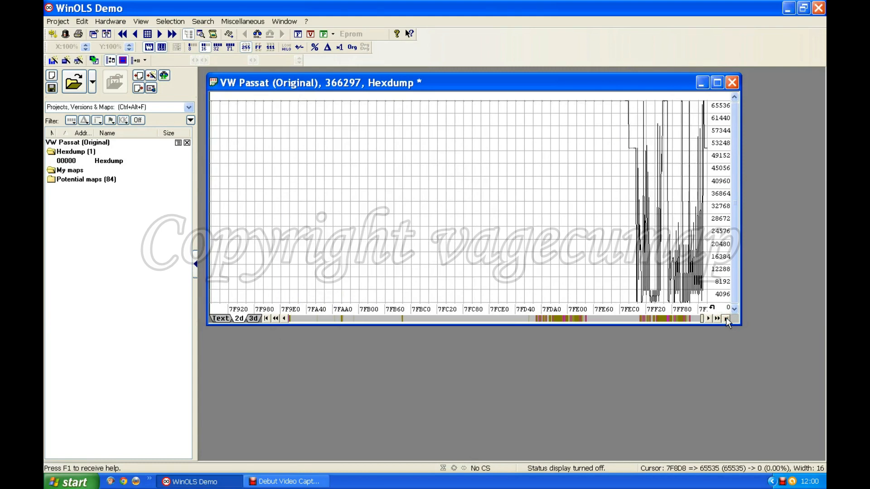
drag(702, 319, 496, 319)
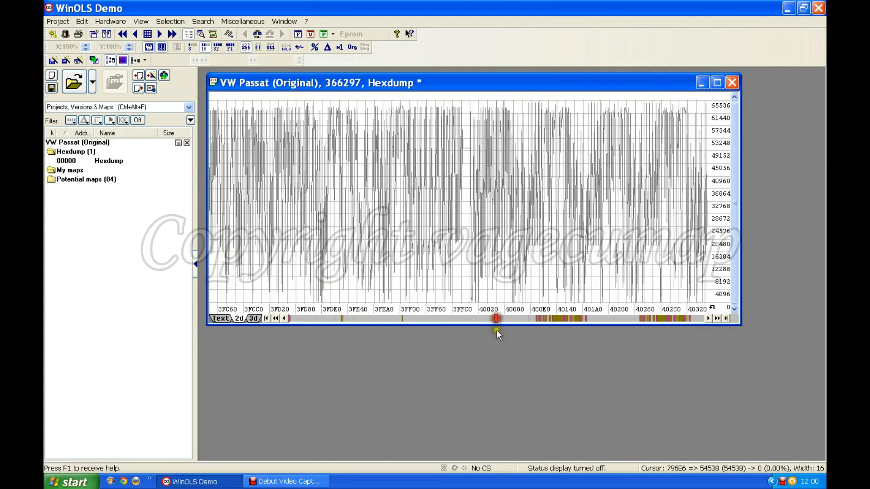
Advance the 2D graph from around address 40000, first in small increments and then in larger jumps
click(707, 317)
click(707, 317)
click(707, 317)
click(707, 318)
click(706, 317)
click(717, 320)
click(717, 320)
click(716, 320)
click(717, 320)
click(717, 319)
click(717, 319)
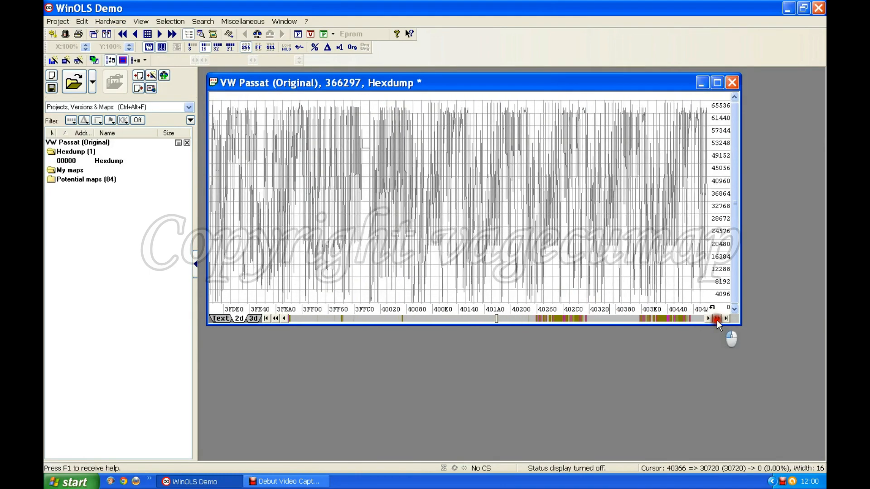
click(717, 320)
Go to the first dense cluster of marked potential maps and advance until the Bosch 13x16 (16 Bit) map is in view
drag(496, 316, 535, 319)
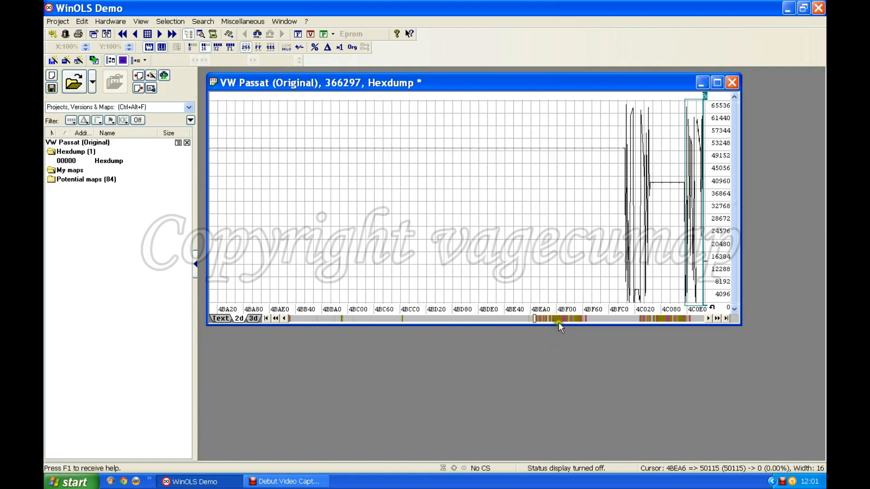
click(548, 357)
click(716, 317)
drag(717, 317, 717, 317)
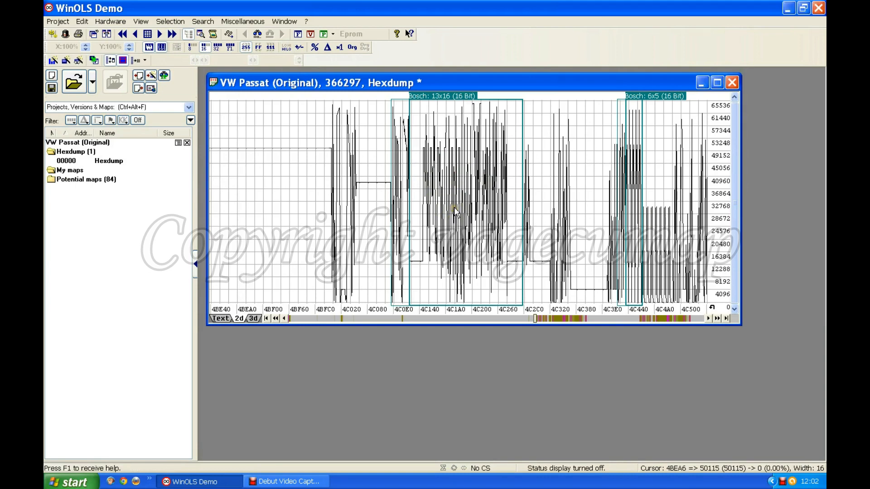
Switch the hexdump's byte order to LoHi and open the Bosch 13x16 (16 Bit) map
click(286, 46)
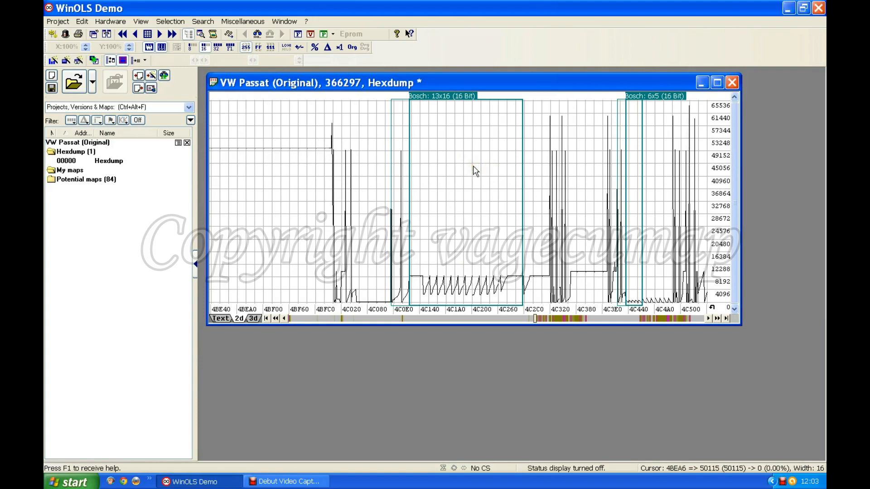
click(458, 137)
double_click(445, 99)
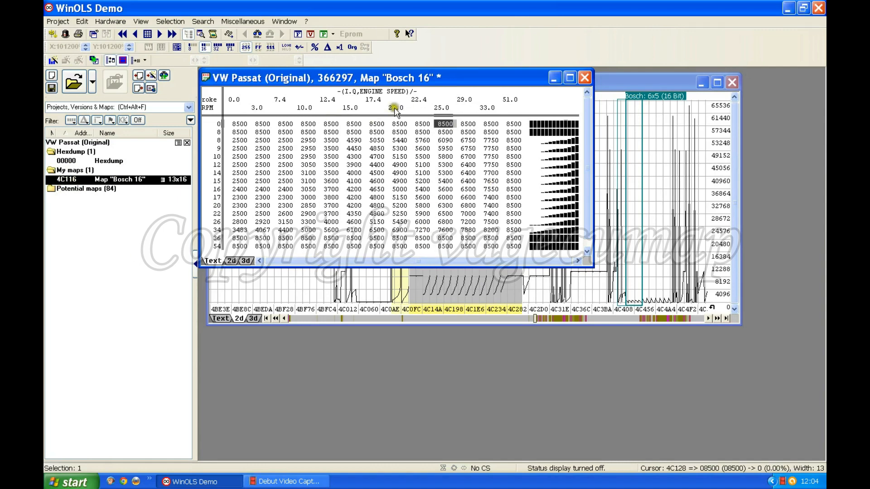
Move the Bosch 16 map window below the hexdump graph and shift the hexdump window so the highlighted map area is uncovered
drag(407, 78, 704, 268)
drag(552, 79, 489, 72)
click(700, 263)
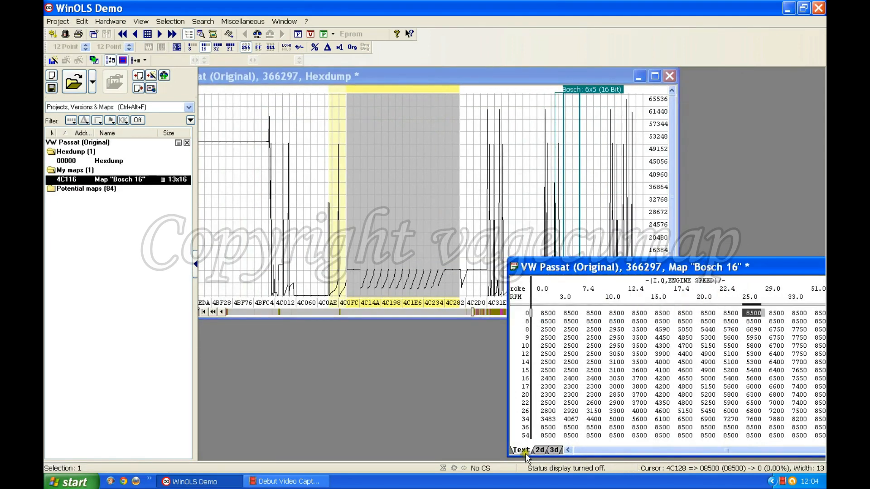
View the Bosch 16 map as a 2D graph and a 3D surface, return it to the text table and move its window fully into view
click(539, 449)
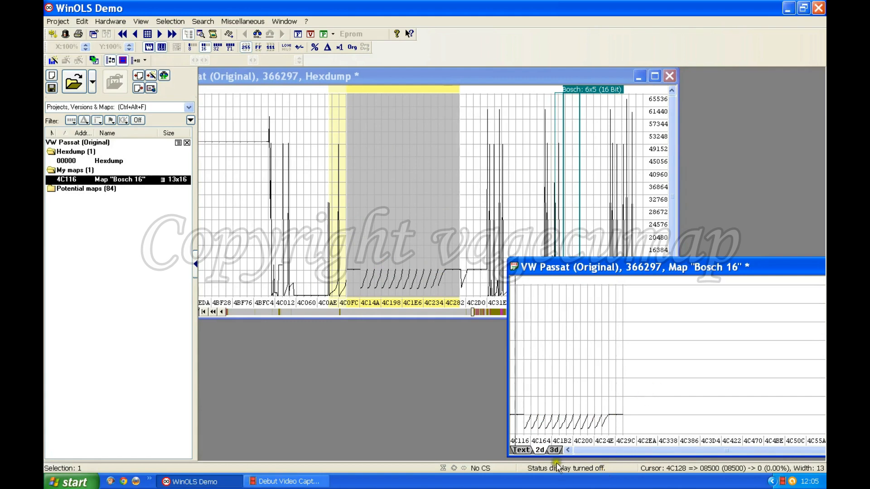
click(556, 450)
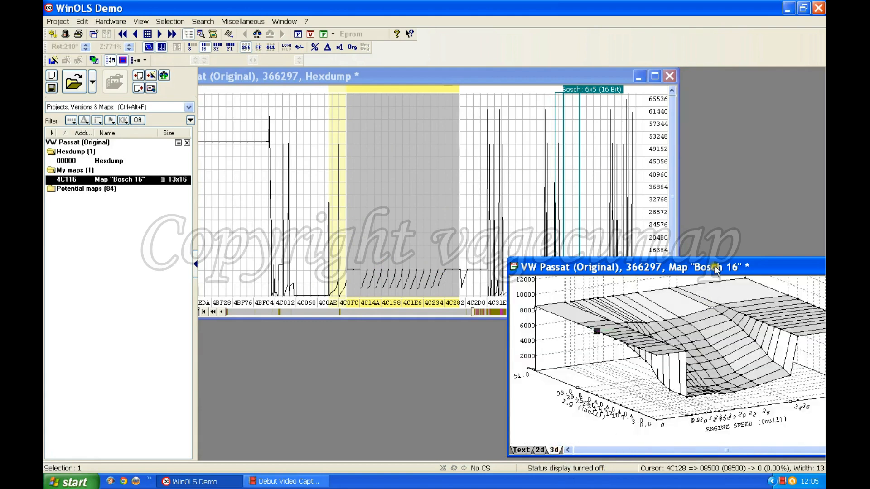
drag(660, 269, 510, 256)
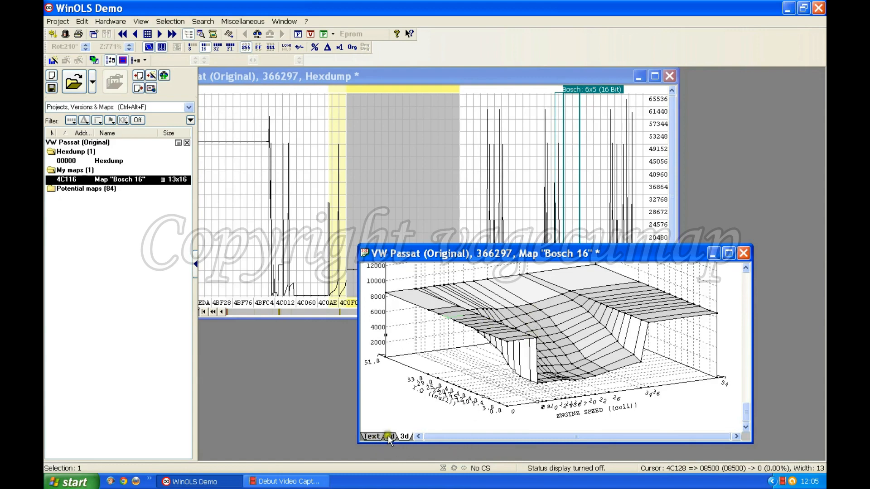
click(374, 434)
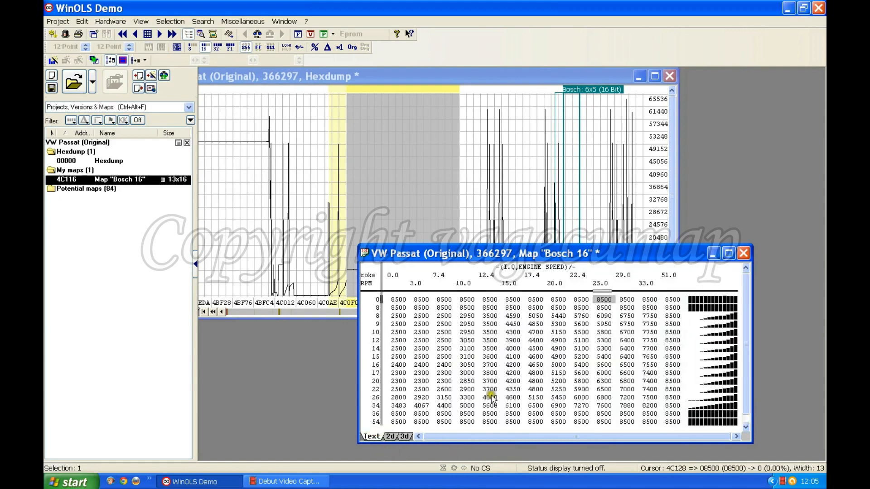
click(433, 252)
drag(499, 251, 431, 249)
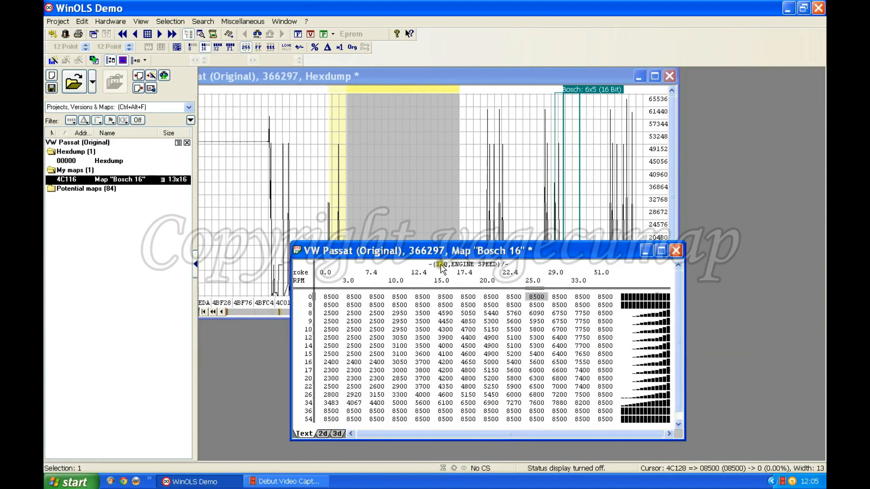